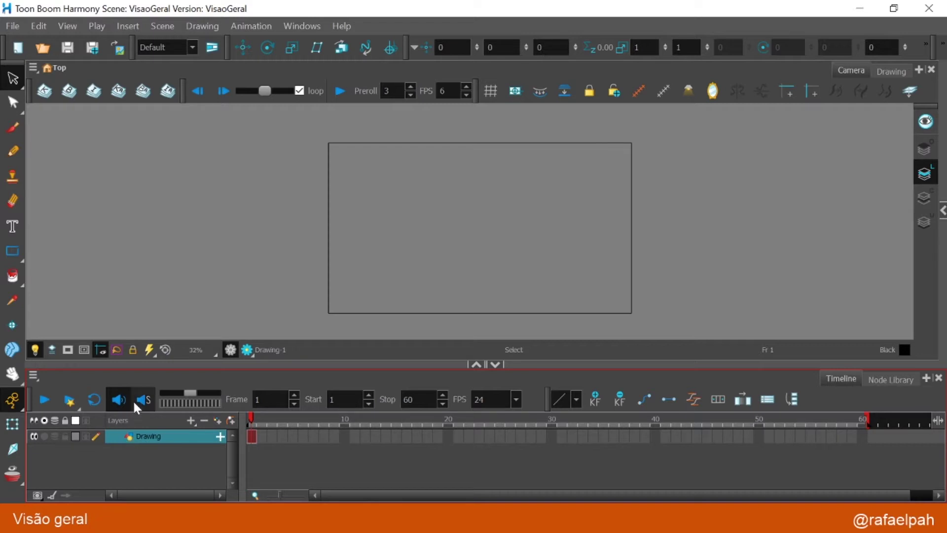
# Draw a freehand black circle with the Brush on frame 1, near the left edge of the camera frame.
pyautogui.hotkey('alt', 'b')
pyautogui.moveTo(457, 182)
pyautogui.mouseDown()
pyautogui.moveTo(417, 207)
pyautogui.moveTo(429, 187)
pyautogui.mouseUp()
pyautogui.hotkey('ctrl', 'z')
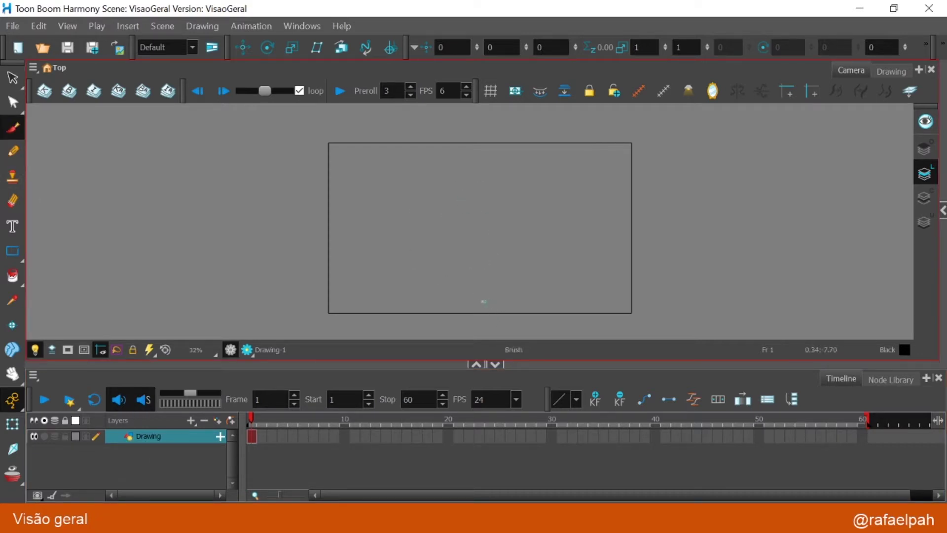
pyautogui.scroll(1, 429, 296)
pyautogui.moveTo(498, 211); pyautogui.dragTo(464, 227)
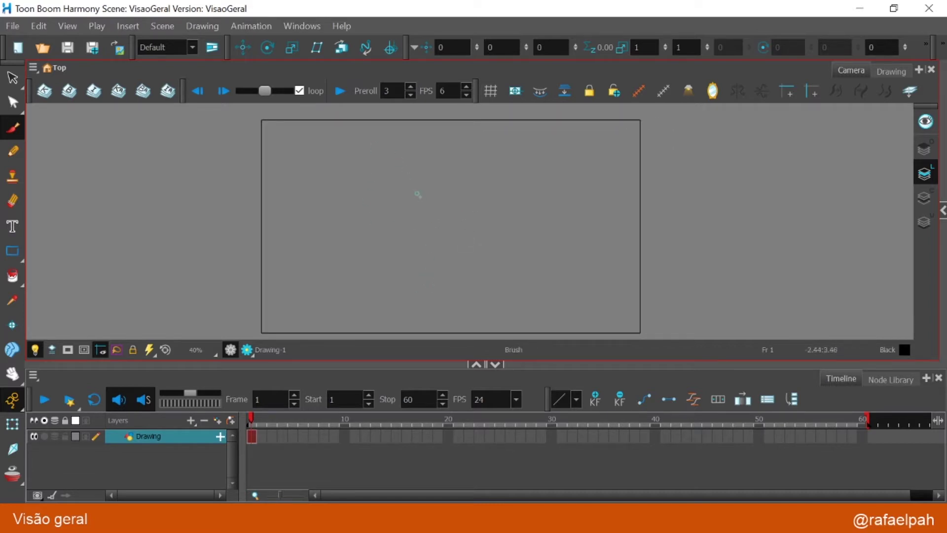
pyautogui.moveTo(303, 211)
pyautogui.mouseDown()
pyautogui.moveTo(303, 247)
pyautogui.moveTo(285, 230)
pyautogui.mouseUp()
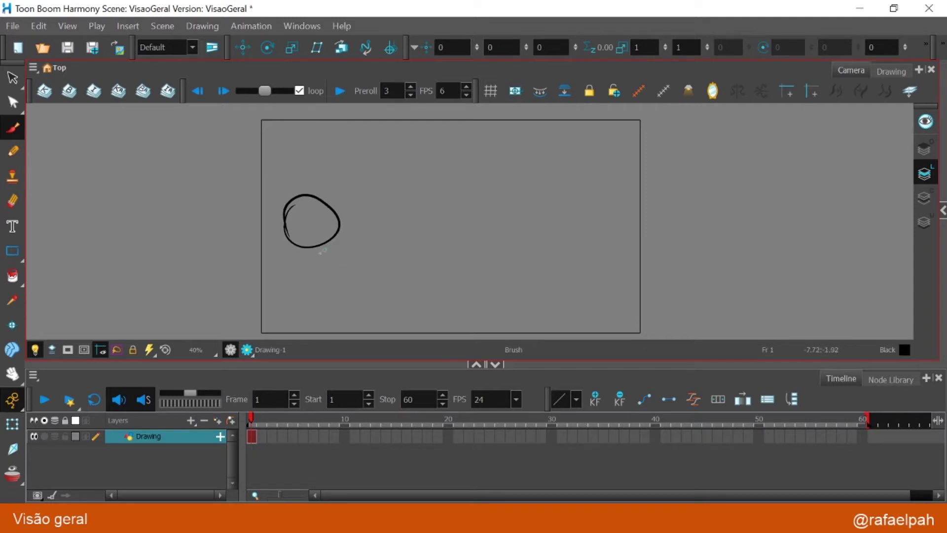
# Enable onion skin and draw a second circle on frame 2, slightly to the right of the first and overlapping it.
pyautogui.click(257, 419)
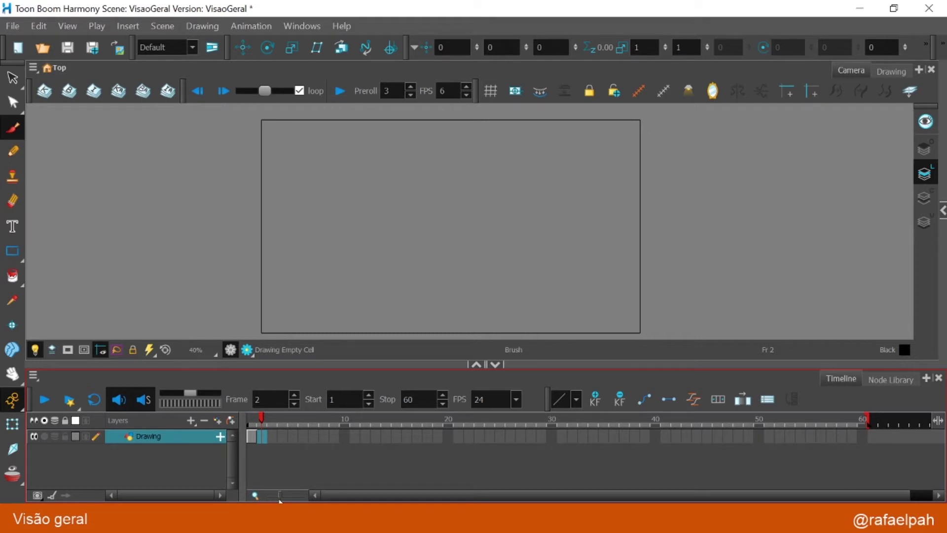
pyautogui.click(15, 472)
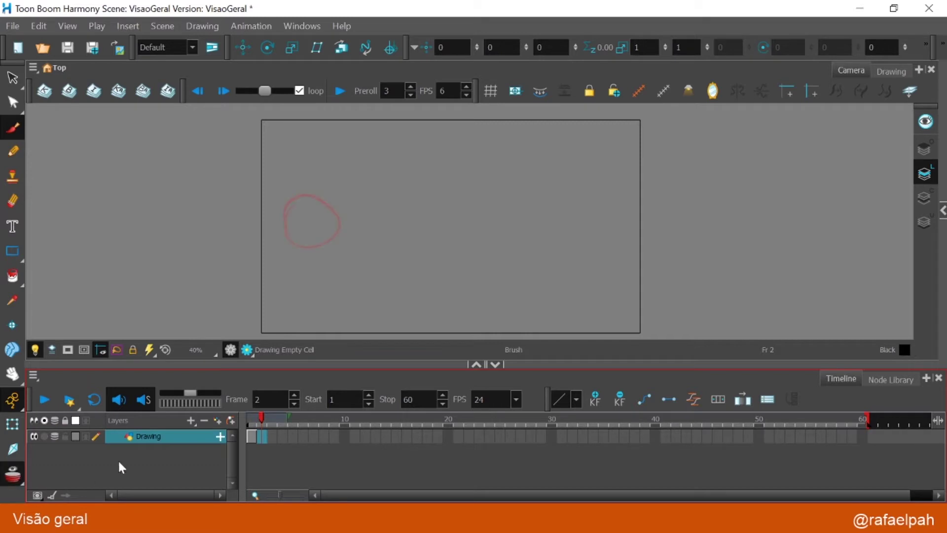
pyautogui.click(251, 436)
pyautogui.click(263, 436)
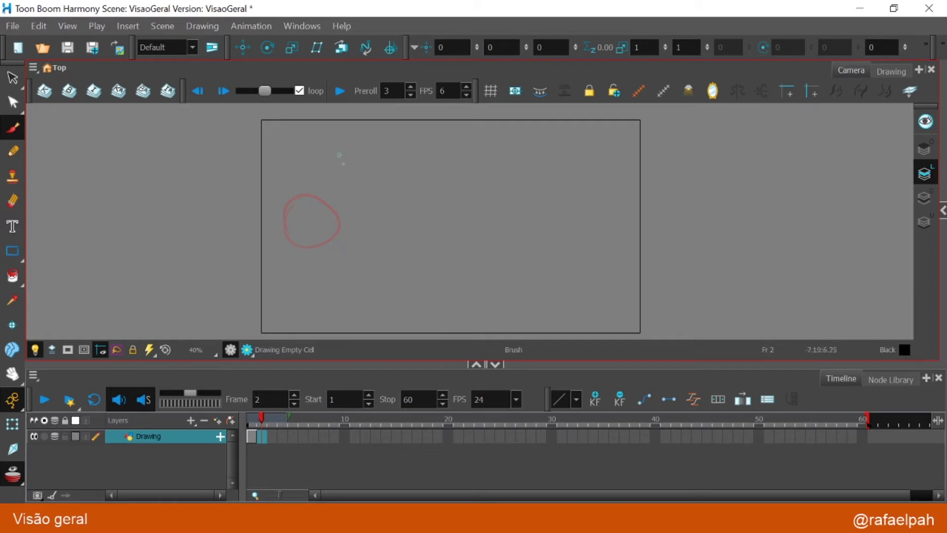
pyautogui.moveTo(331, 199)
pyautogui.mouseDown()
pyautogui.moveTo(306, 236)
pyautogui.moveTo(362, 209)
pyautogui.moveTo(315, 213)
pyautogui.mouseUp()
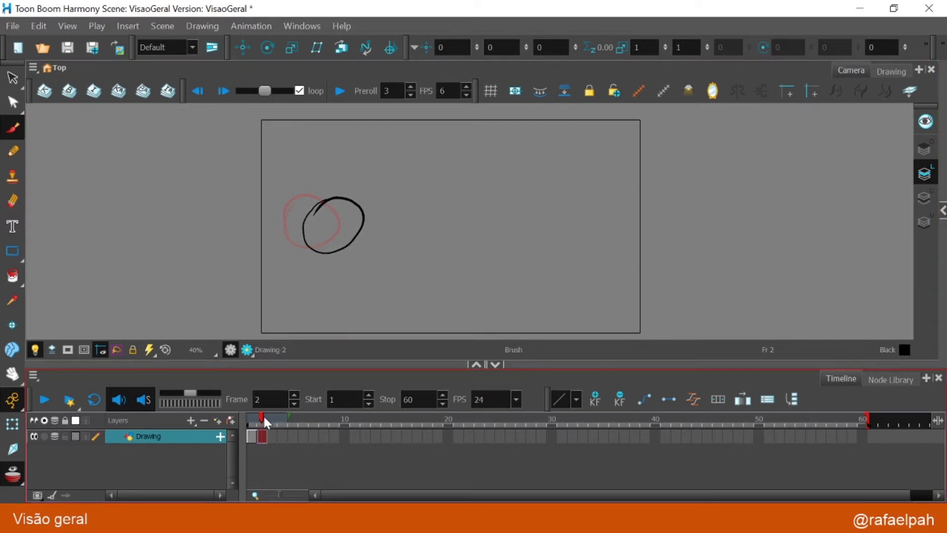
# Draw one circle on each of frames 3 to 7, each further right, dipping until frame 5 and rising again to frame 7.
pyautogui.moveTo(265, 415); pyautogui.dragTo(271, 416)
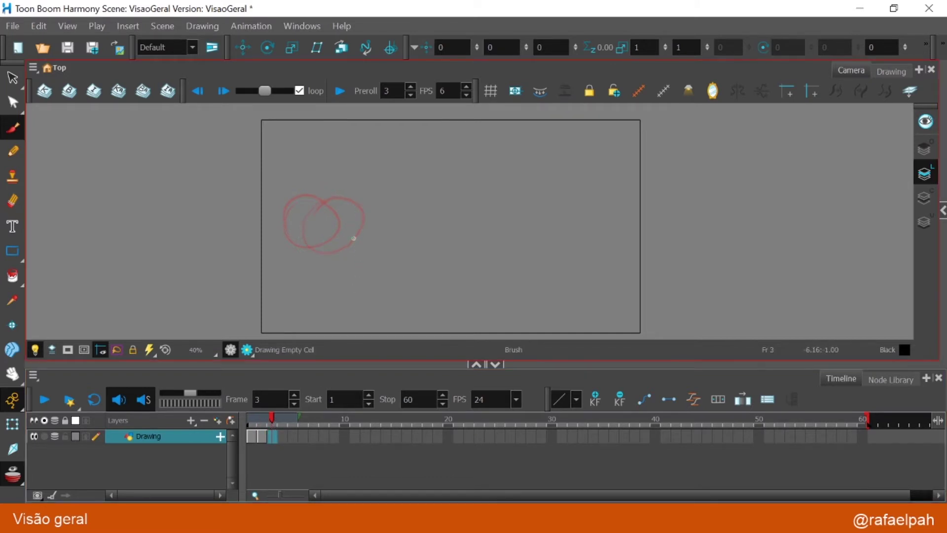
pyautogui.moveTo(355, 209)
pyautogui.mouseDown()
pyautogui.moveTo(347, 233)
pyautogui.moveTo(375, 258)
pyautogui.moveTo(390, 215)
pyautogui.moveTo(350, 228)
pyautogui.mouseUp()
pyautogui.click(282, 416)
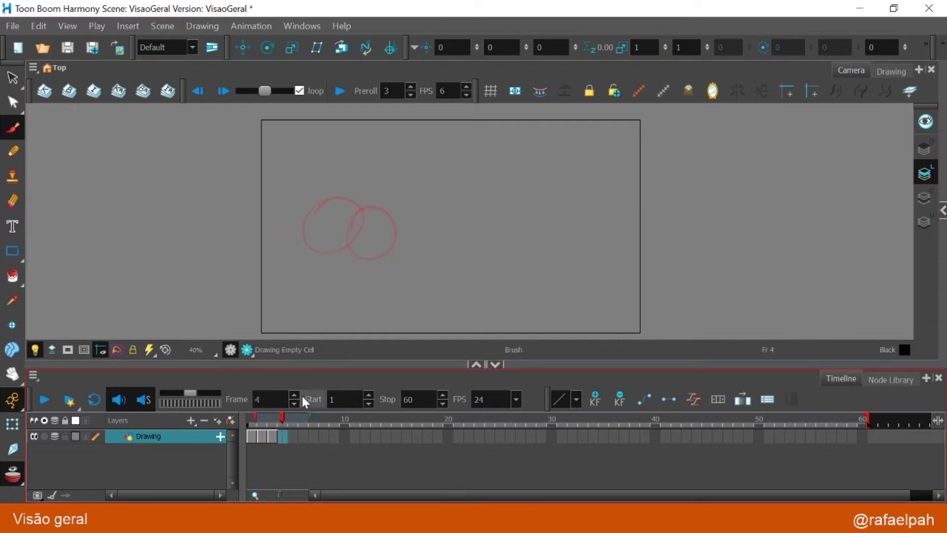
pyautogui.moveTo(406, 219)
pyautogui.mouseDown()
pyautogui.moveTo(443, 254)
pyautogui.moveTo(409, 218)
pyautogui.mouseUp()
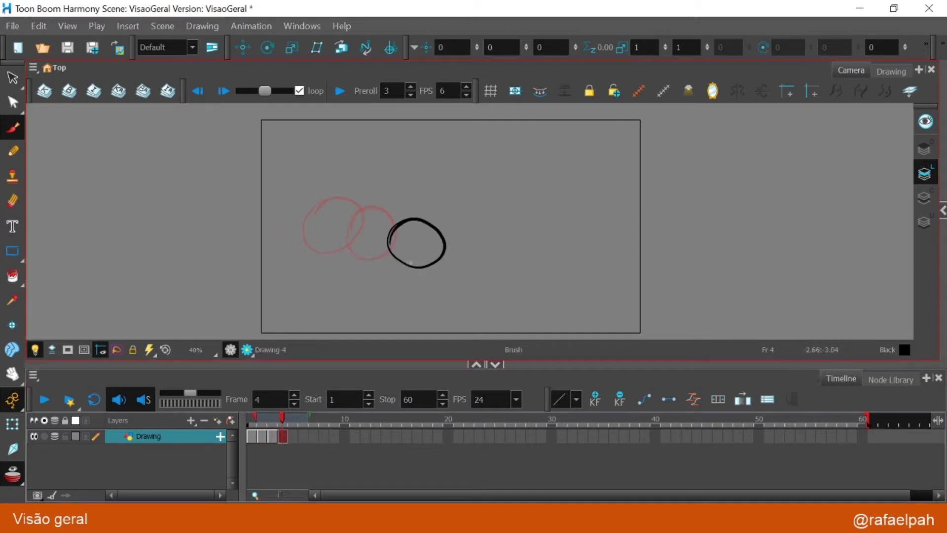
pyautogui.click(293, 417)
pyautogui.moveTo(469, 225)
pyautogui.mouseDown()
pyautogui.moveTo(461, 226)
pyautogui.moveTo(501, 261)
pyautogui.moveTo(469, 225)
pyautogui.mouseUp()
pyautogui.click(304, 417)
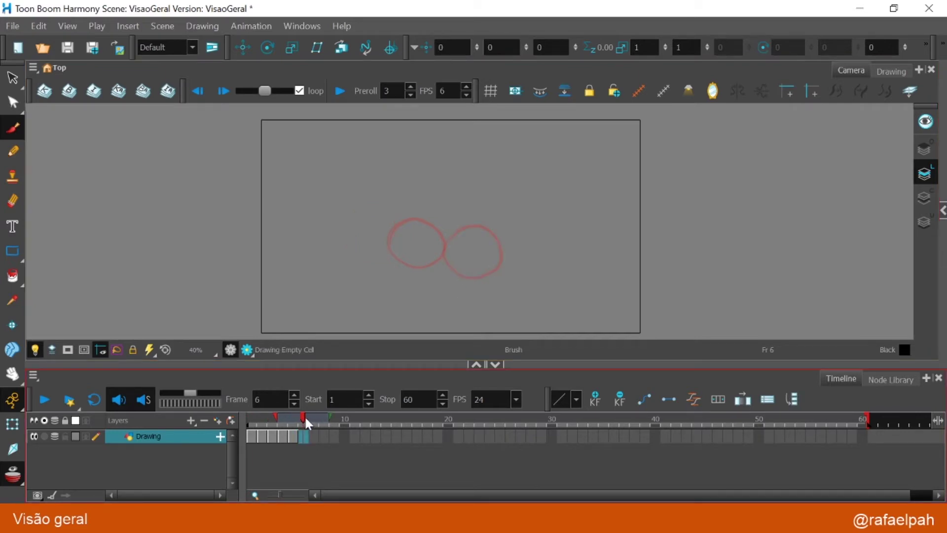
pyautogui.moveTo(516, 220)
pyautogui.mouseDown()
pyautogui.moveTo(568, 229)
pyautogui.moveTo(516, 220)
pyautogui.mouseUp()
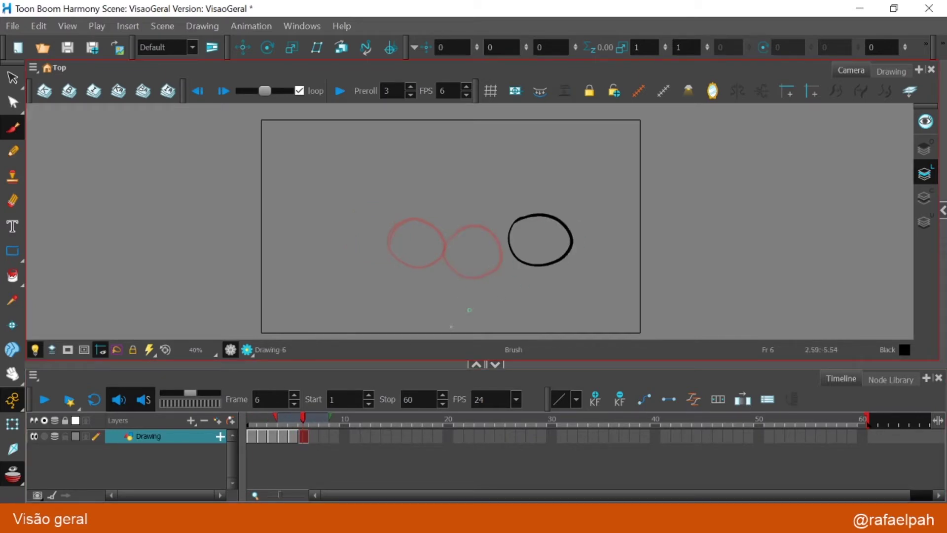
pyautogui.click(308, 415)
pyautogui.moveTo(594, 181)
pyautogui.mouseDown()
pyautogui.moveTo(582, 221)
pyautogui.moveTo(630, 219)
pyautogui.moveTo(585, 181)
pyautogui.mouseUp()
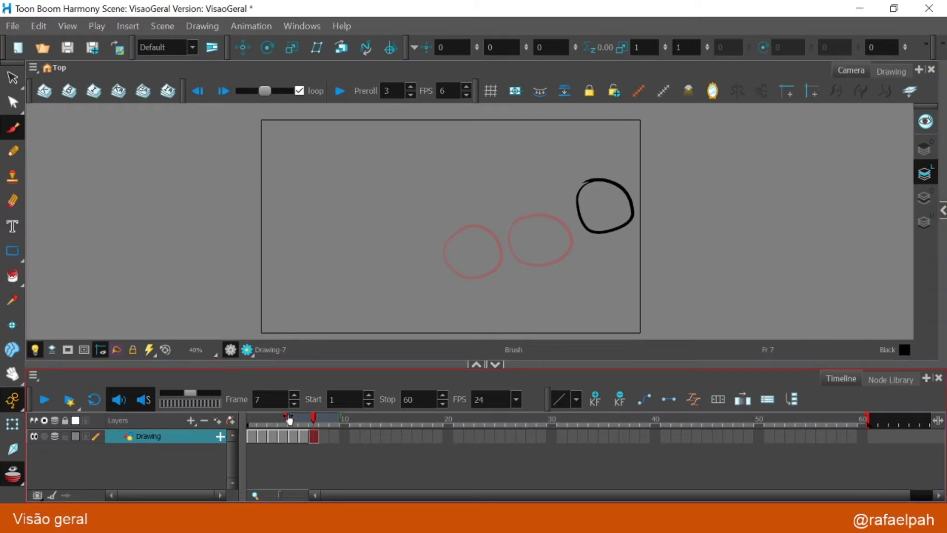
# Scrub the timeline across frames 1 to 7 to review the frame-by-frame circle drawings with onion skin.
pyautogui.moveTo(284, 421)
pyautogui.mouseDown()
pyautogui.moveTo(254, 419)
pyautogui.moveTo(303, 415)
pyautogui.moveTo(265, 417)
pyautogui.moveTo(293, 431)
pyautogui.moveTo(273, 425)
pyautogui.mouseUp()
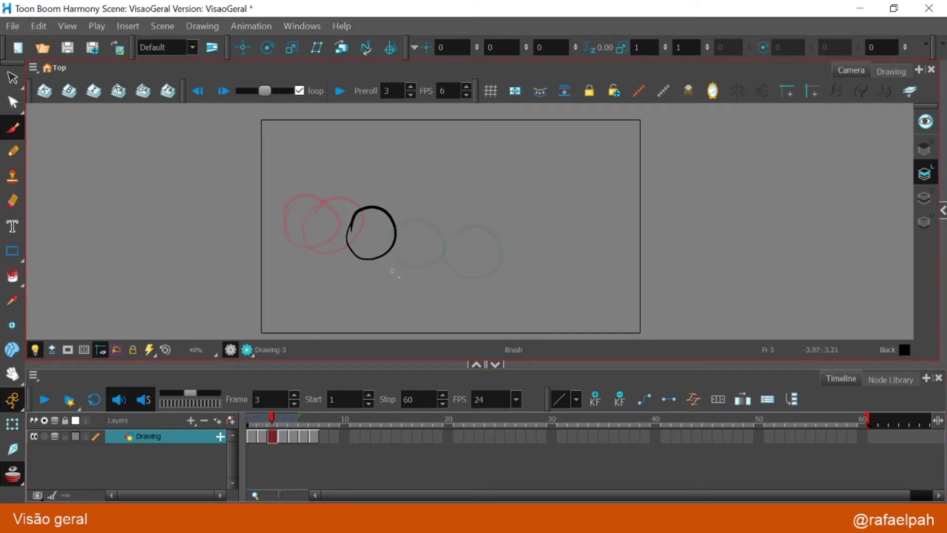
pyautogui.moveTo(299, 417)
pyautogui.mouseDown()
pyautogui.moveTo(325, 418)
pyautogui.moveTo(272, 418)
pyautogui.moveTo(293, 422)
pyautogui.mouseUp()
pyautogui.moveTo(271, 415)
pyautogui.mouseDown()
pyautogui.moveTo(323, 421)
pyautogui.moveTo(251, 419)
pyautogui.moveTo(313, 435)
pyautogui.moveTo(270, 449)
pyautogui.moveTo(246, 442)
pyautogui.moveTo(284, 452)
pyautogui.moveTo(312, 440)
pyautogui.moveTo(256, 451)
pyautogui.moveTo(311, 451)
pyautogui.mouseUp()
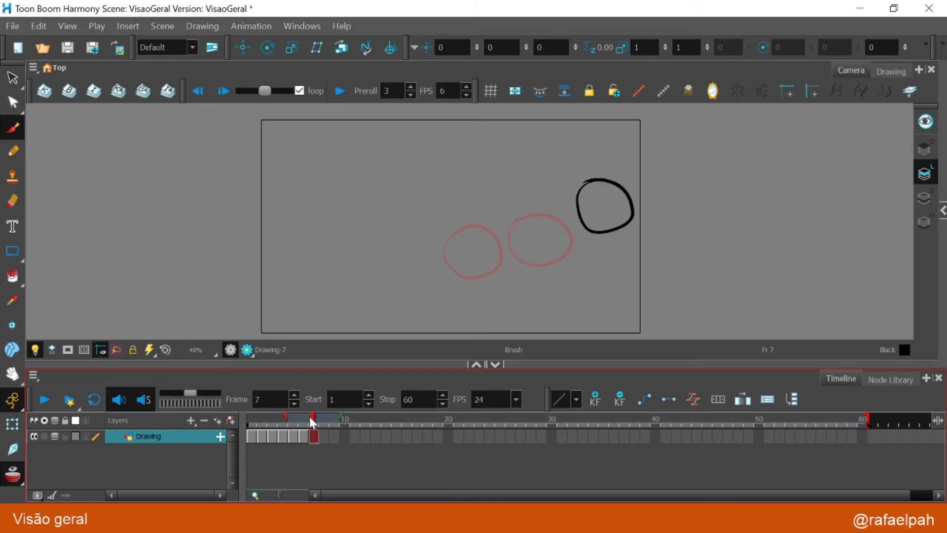
pyautogui.click(252, 436)
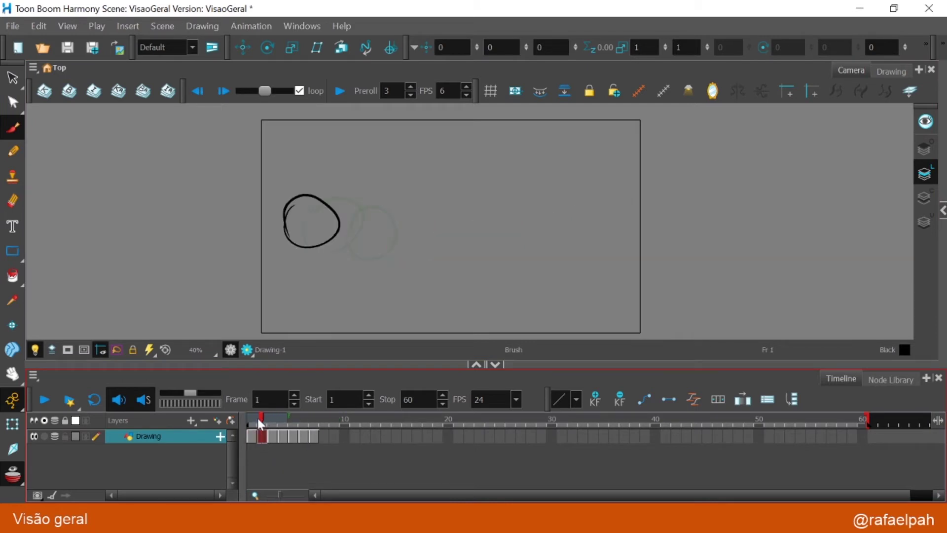
pyautogui.click(264, 418)
# Delete the drawings on frames 2 to 7 of the Drawing layer, keeping only the one on frame 1.
pyautogui.click(250, 439)
pyautogui.click(262, 438)
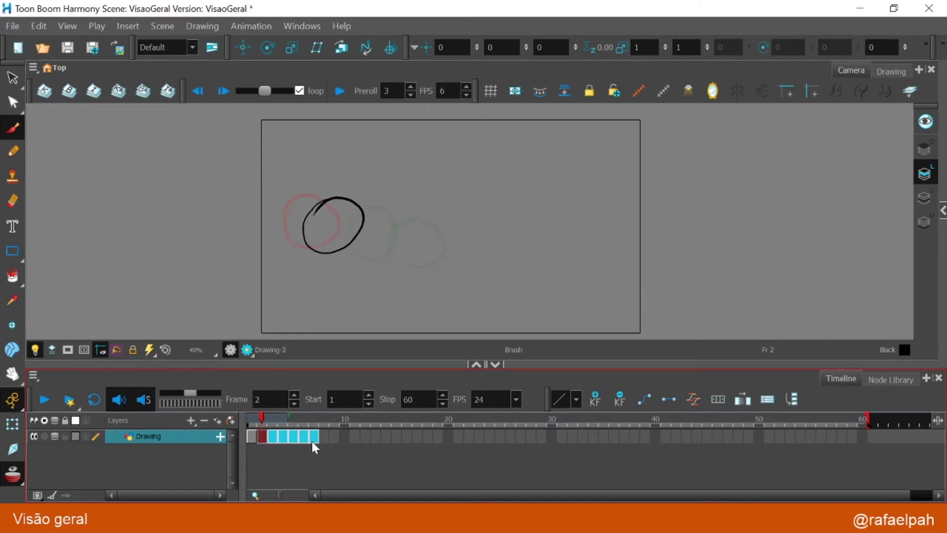
pyautogui.press('Delete')
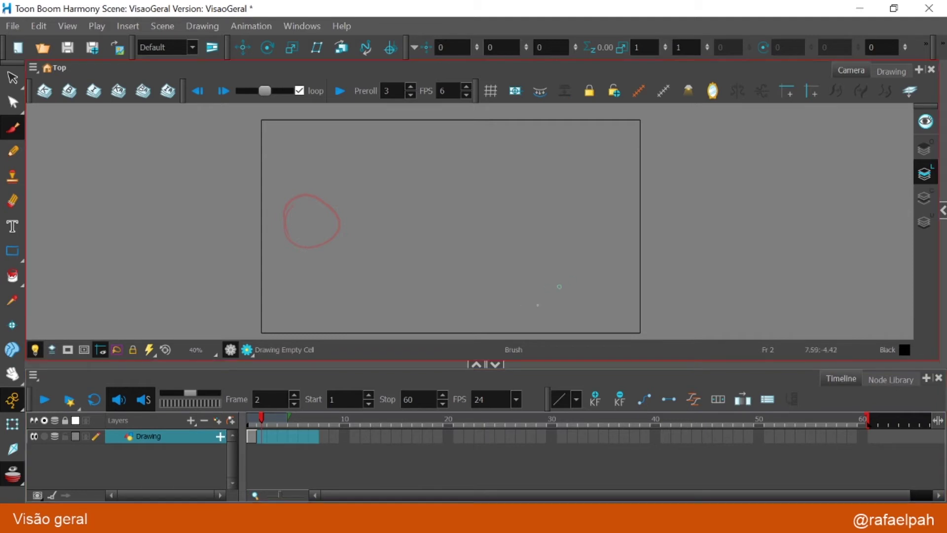
# Extend the exposure of the frame 1 drawing up to frame 20.
pyautogui.click(449, 436)
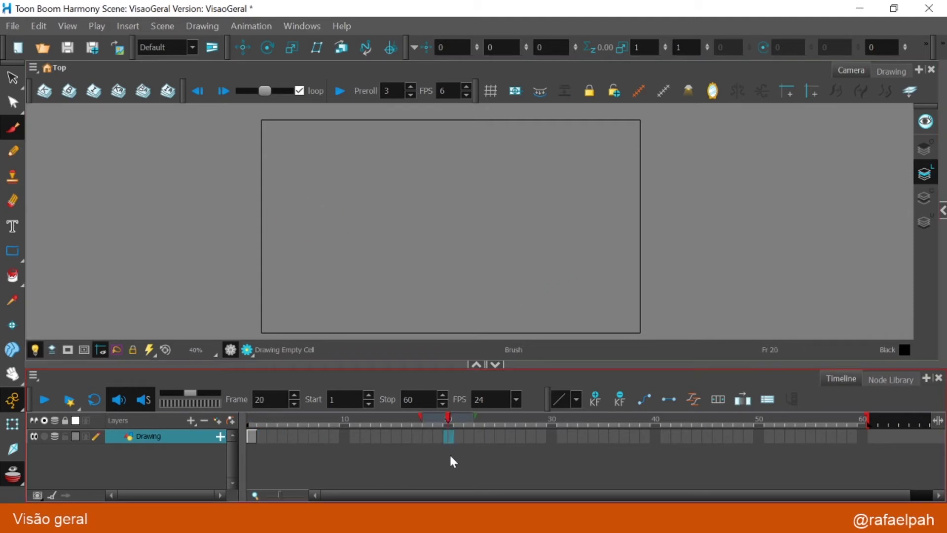
pyautogui.press('F5')
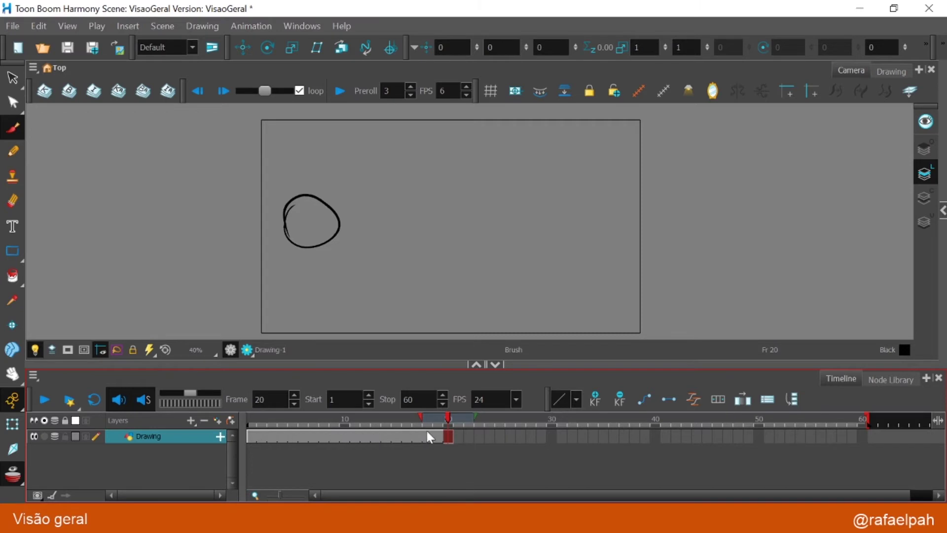
pyautogui.click(252, 420)
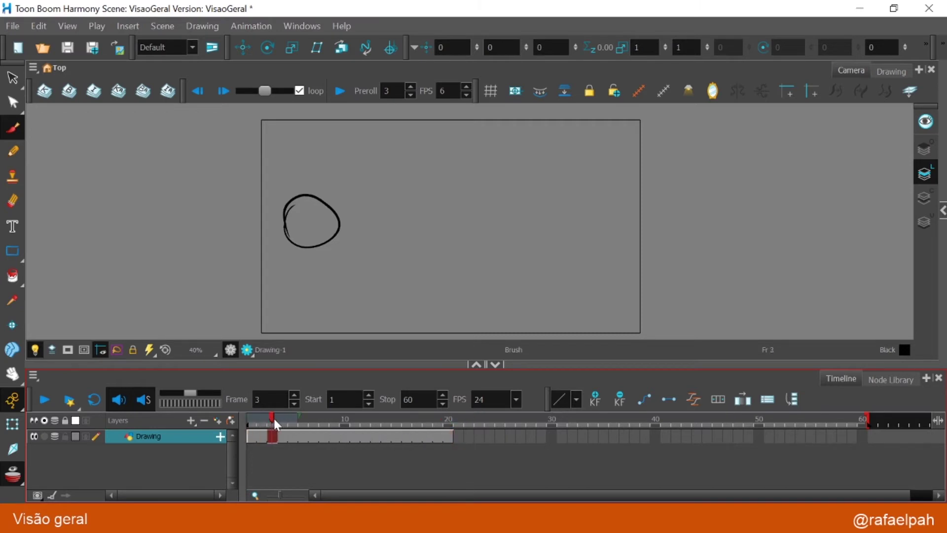
# Add keyframes on frames 1 and 20 of the Drawing layer, with interpolated motion between them.
pyautogui.moveTo(324, 427); pyautogui.dragTo(254, 452)
pyautogui.click(316, 422)
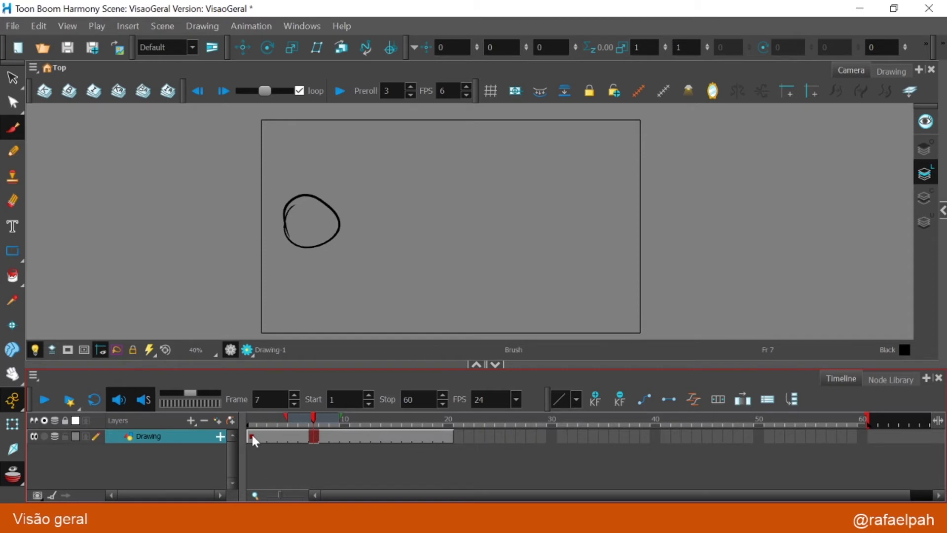
pyautogui.scroll(3, 251, 439)
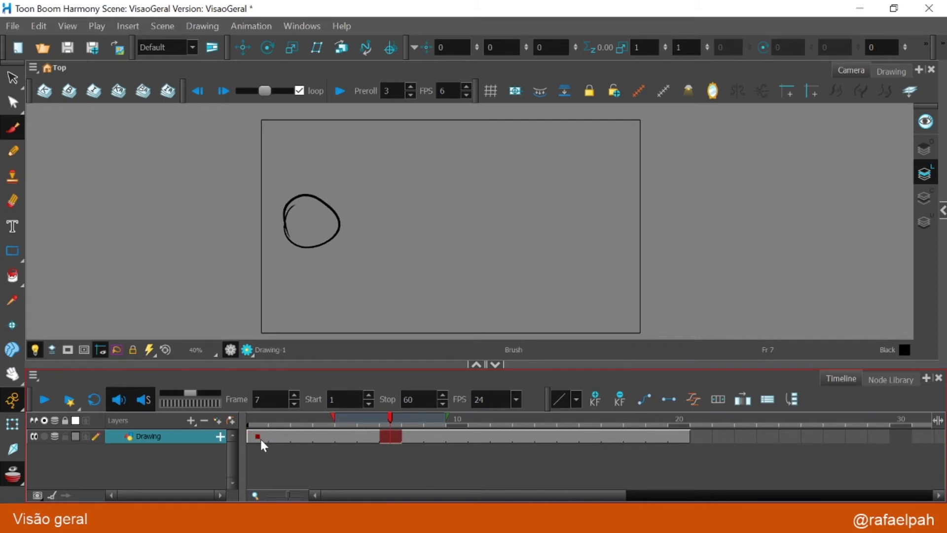
pyautogui.click(678, 437)
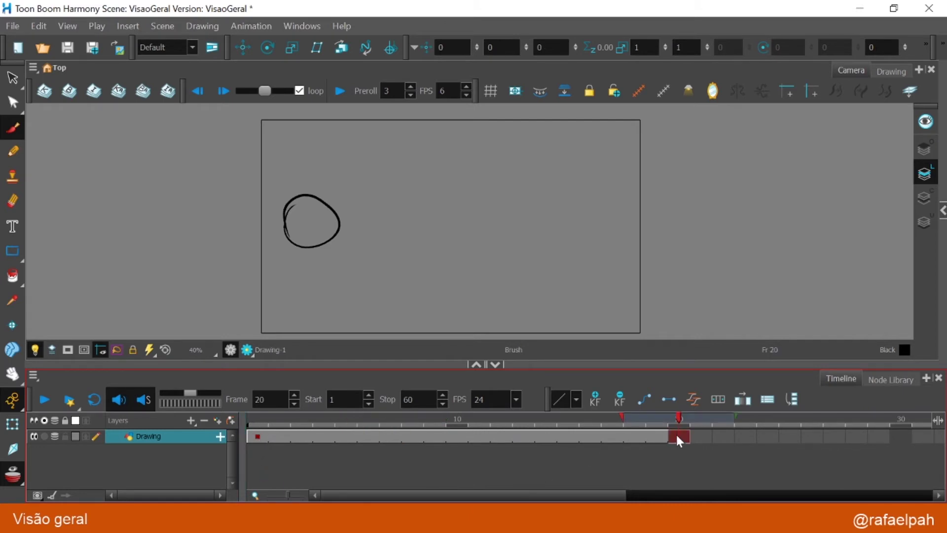
pyautogui.click(257, 437)
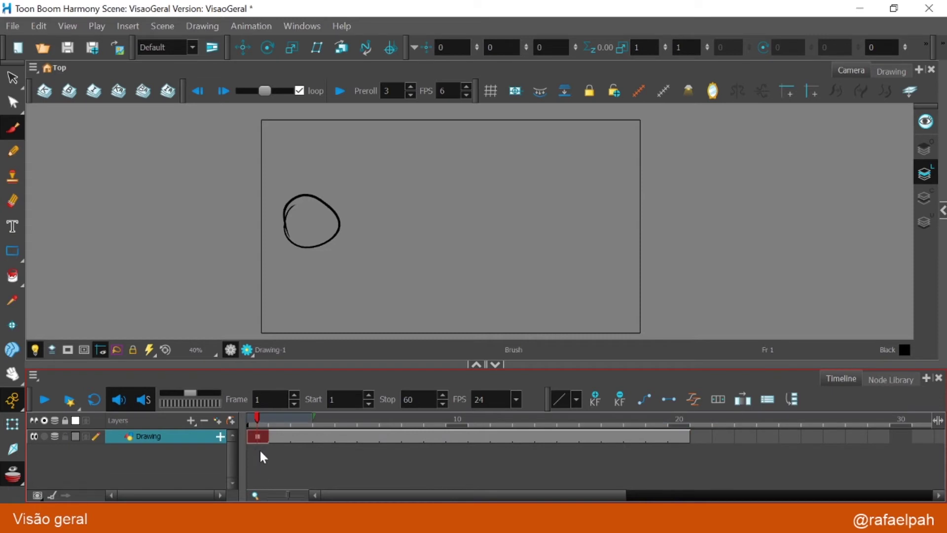
pyautogui.click(673, 439)
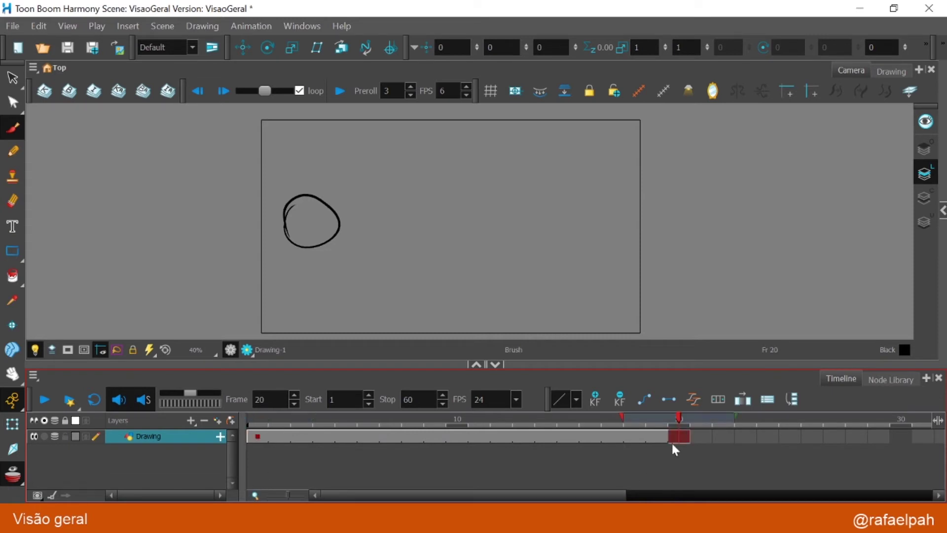
pyautogui.press('F5')
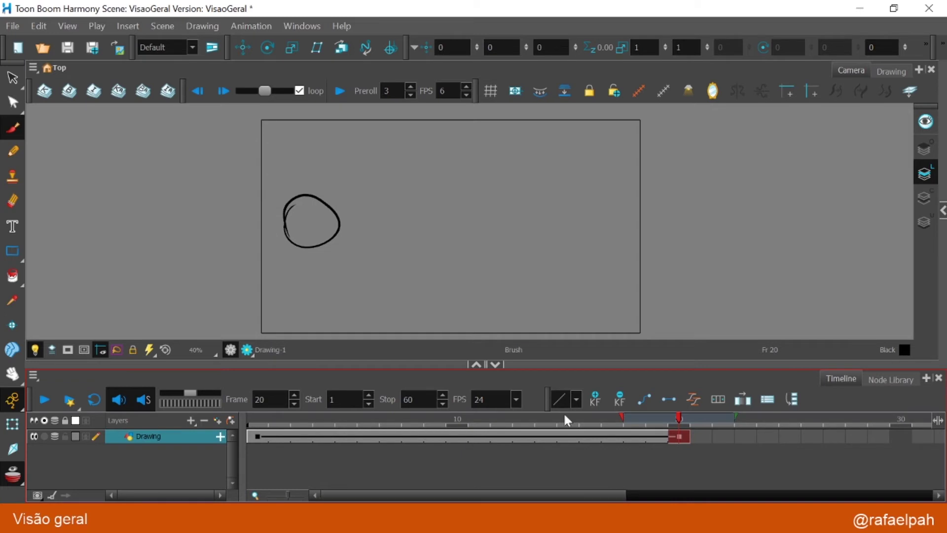
# Move the circle at the frame 20 keyframe to the upper-right area of the camera frame with the Transform tool.
pyautogui.click(16, 426)
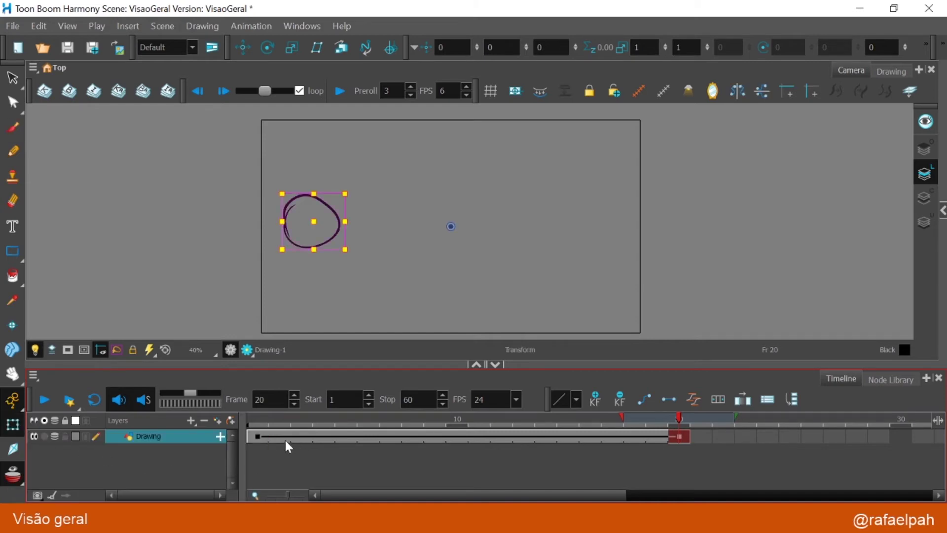
pyautogui.click(257, 436)
pyautogui.click(679, 436)
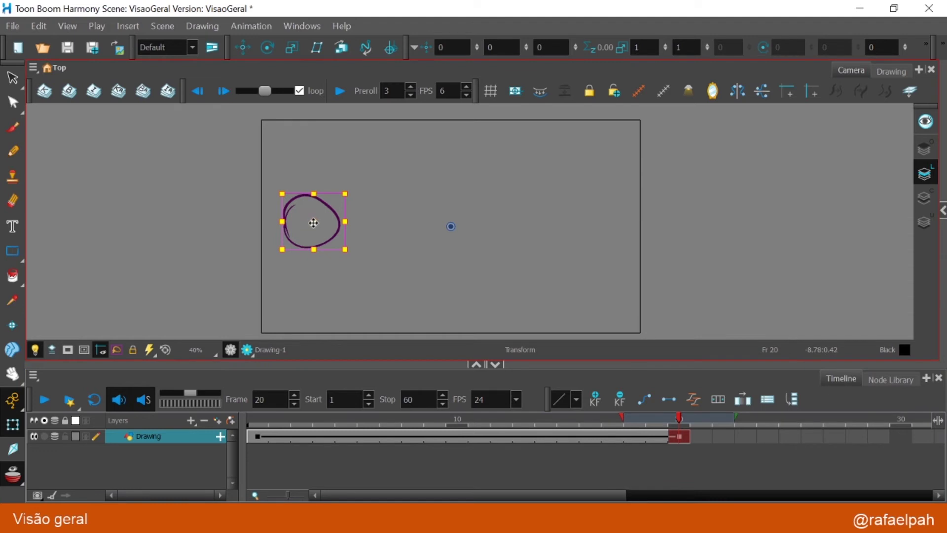
pyautogui.moveTo(313, 224)
pyautogui.mouseDown()
pyautogui.moveTo(385, 248)
pyautogui.moveTo(510, 233)
pyautogui.moveTo(593, 172)
pyautogui.mouseUp()
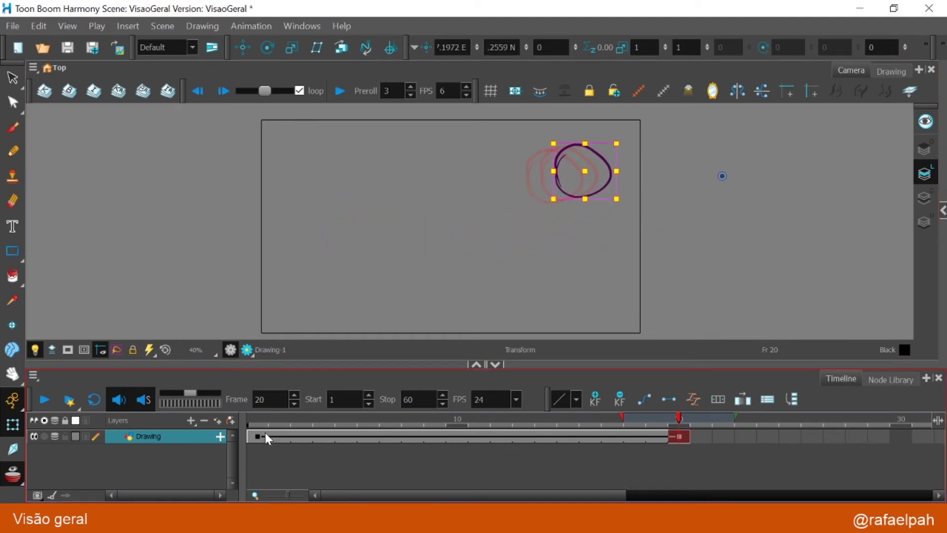
pyautogui.click(658, 307)
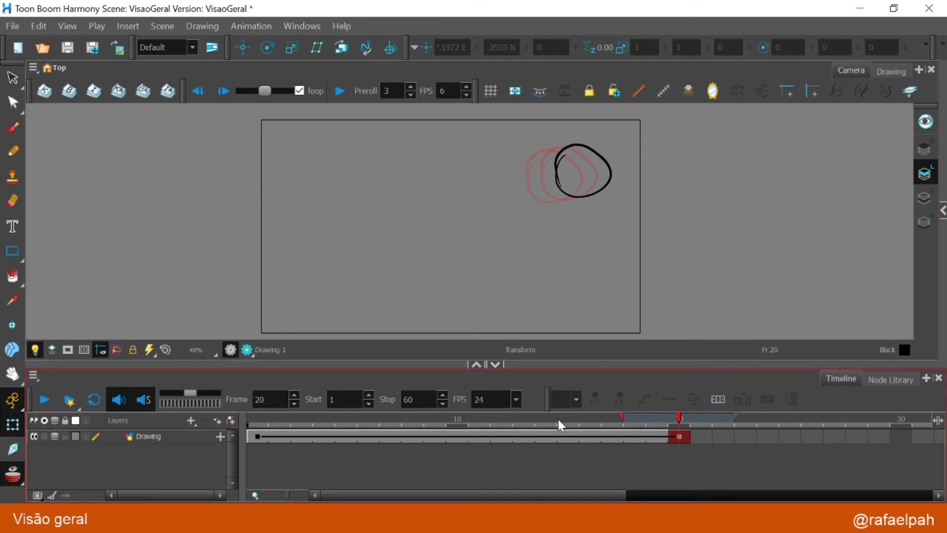
# Scrub and play back the animation to review the circle's interpolated movement.
pyautogui.moveTo(553, 419)
pyautogui.mouseDown()
pyautogui.moveTo(283, 432)
pyautogui.moveTo(279, 420)
pyautogui.mouseUp()
pyautogui.click(43, 400)
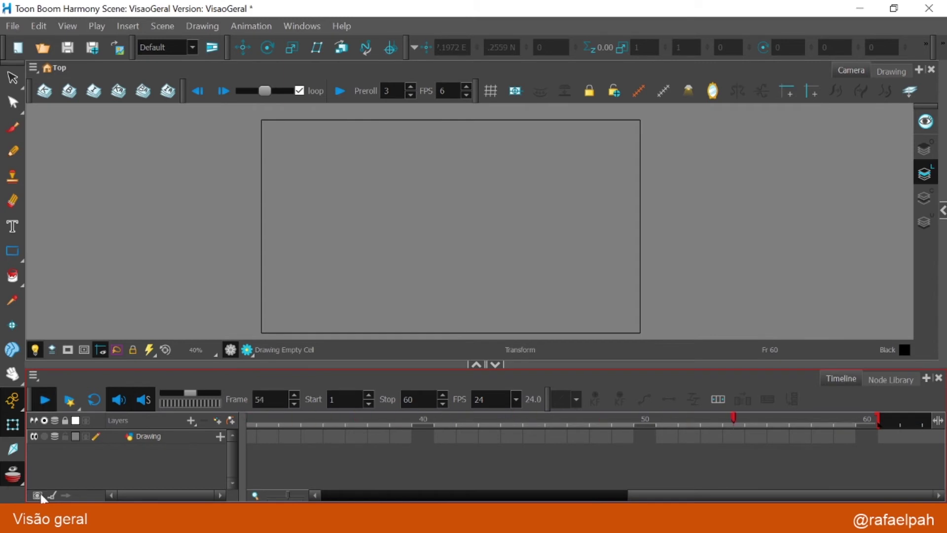
pyautogui.hscroll(-10, 257, 439)
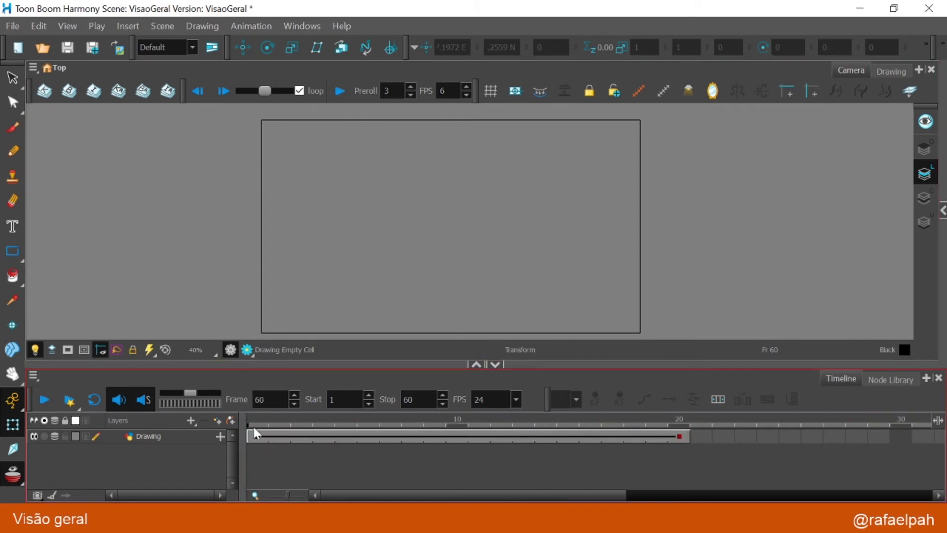
# Select the keyframe on frame 1 and open the list of toolbars available for the Timeline view.
pyautogui.click(256, 436)
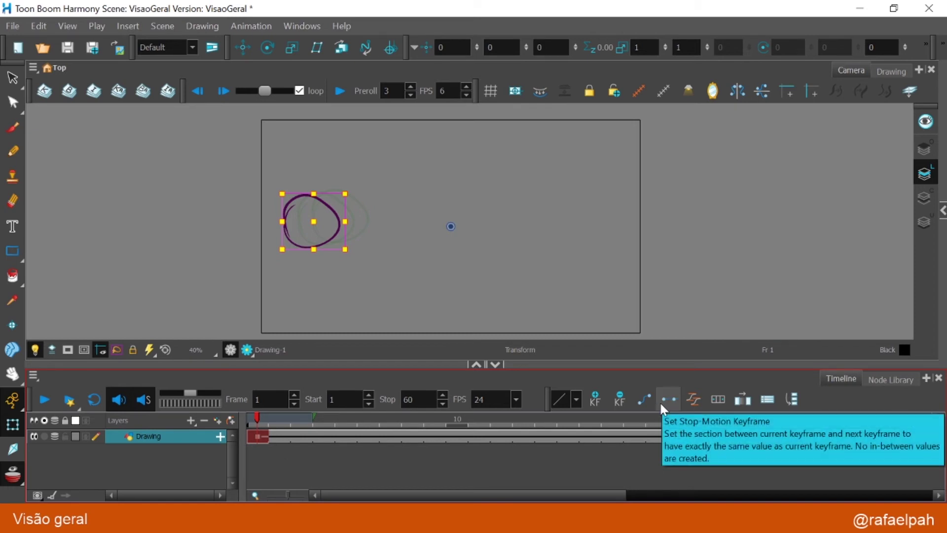
pyautogui.rightClick(822, 397)
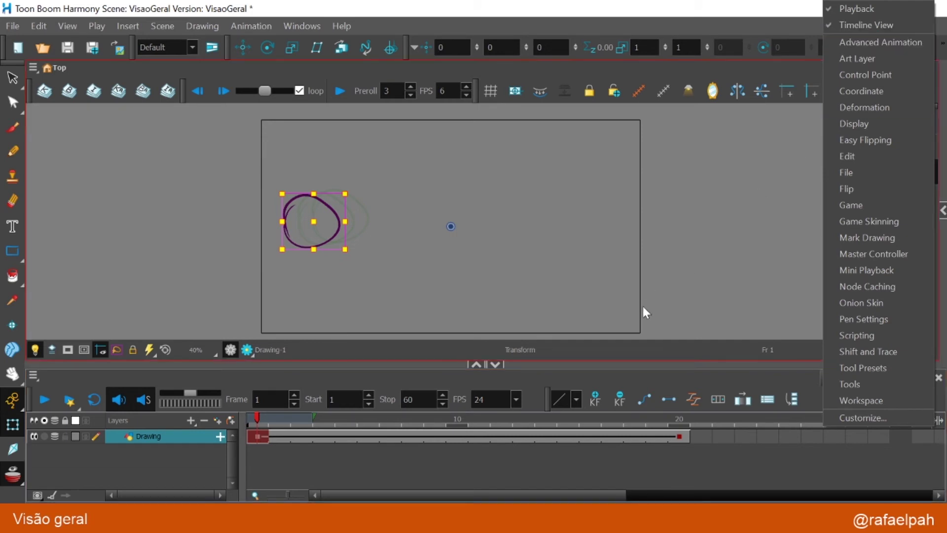
# Switch the Drawing layer's keyframes to stop-motion and back to interpolated motion.
pyautogui.click(680, 295)
pyautogui.hotkey('ctrl', 'a')
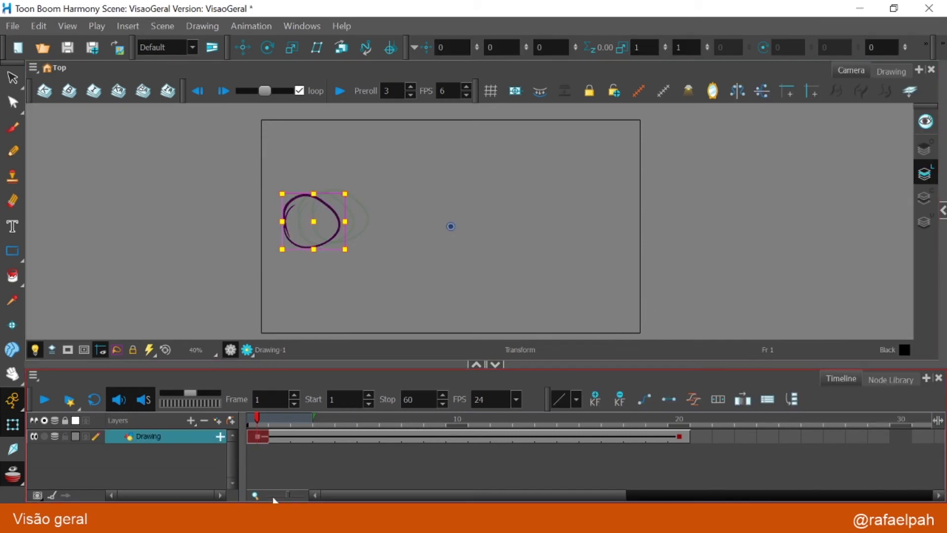
pyautogui.click(669, 399)
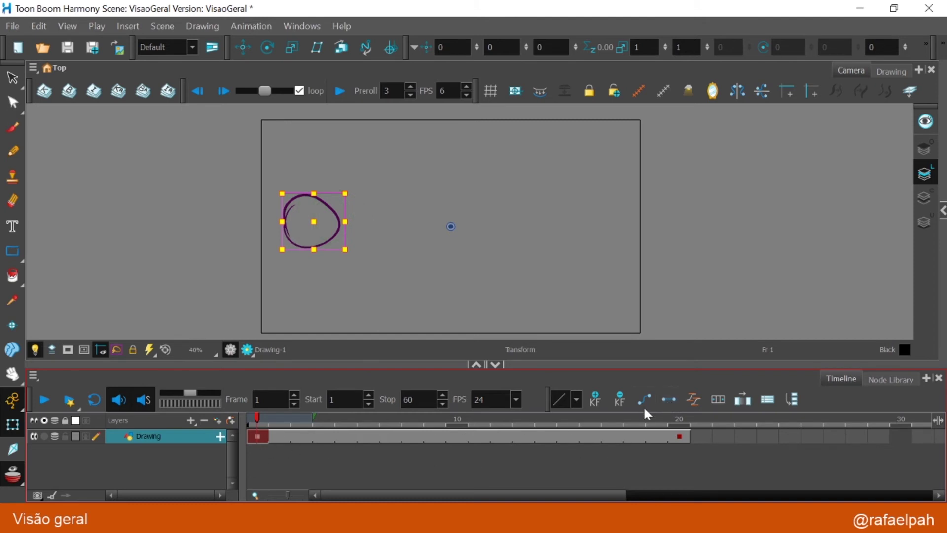
pyautogui.click(644, 398)
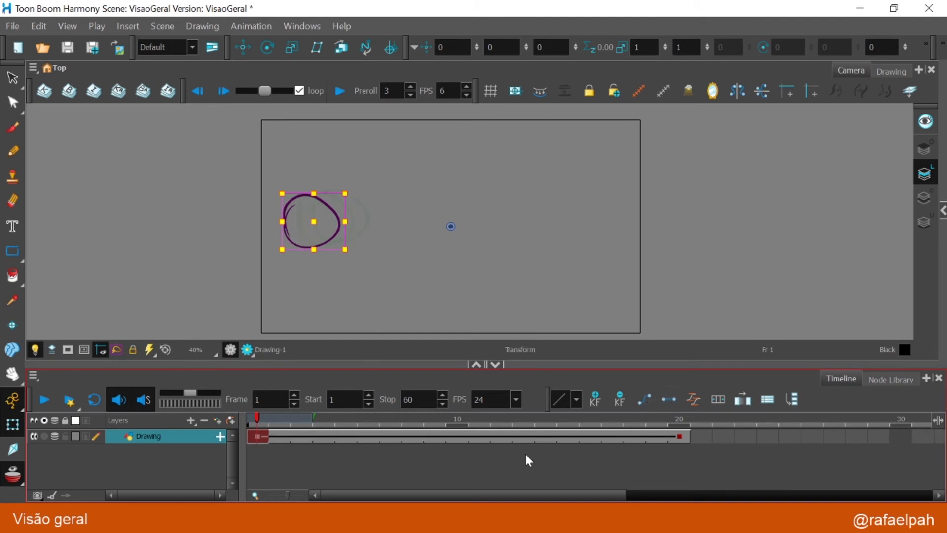
# Play the animation through to the end of the scene and shorten the scene to 30 frames.
pyautogui.click(44, 399)
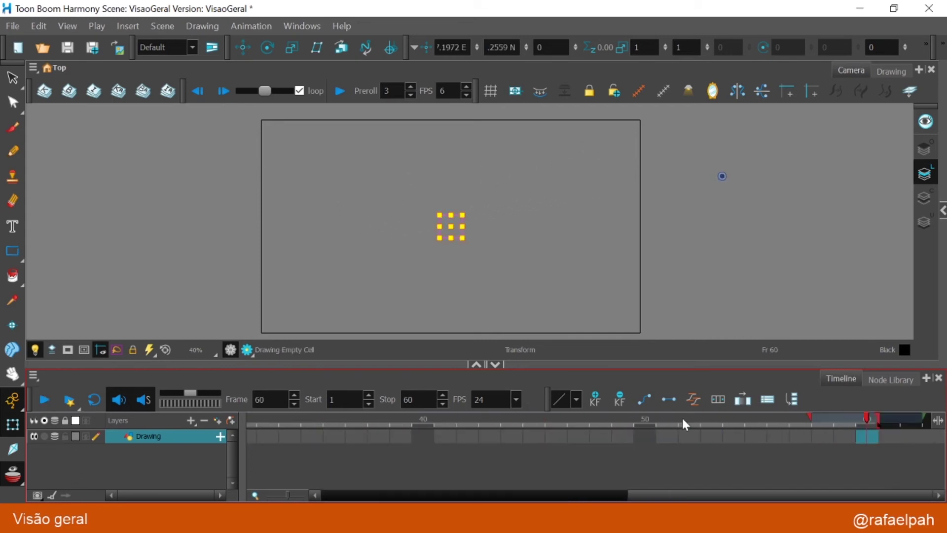
pyautogui.click(756, 419)
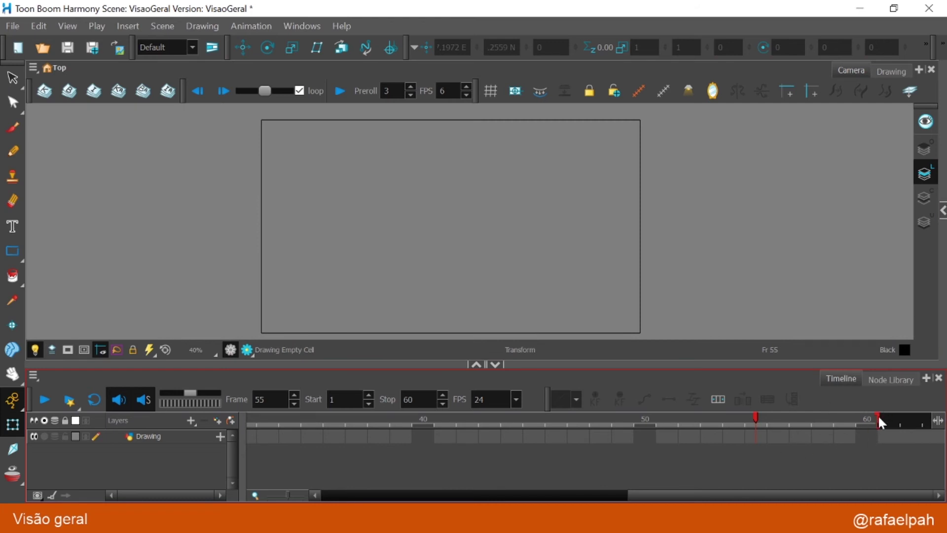
pyautogui.moveTo(878, 416)
pyautogui.mouseDown()
pyautogui.moveTo(838, 428)
pyautogui.moveTo(311, 432)
pyautogui.moveTo(196, 443)
pyautogui.moveTo(658, 440)
pyautogui.moveTo(600, 448)
pyautogui.moveTo(686, 447)
pyautogui.moveTo(815, 425)
pyautogui.moveTo(800, 425)
pyautogui.mouseUp()
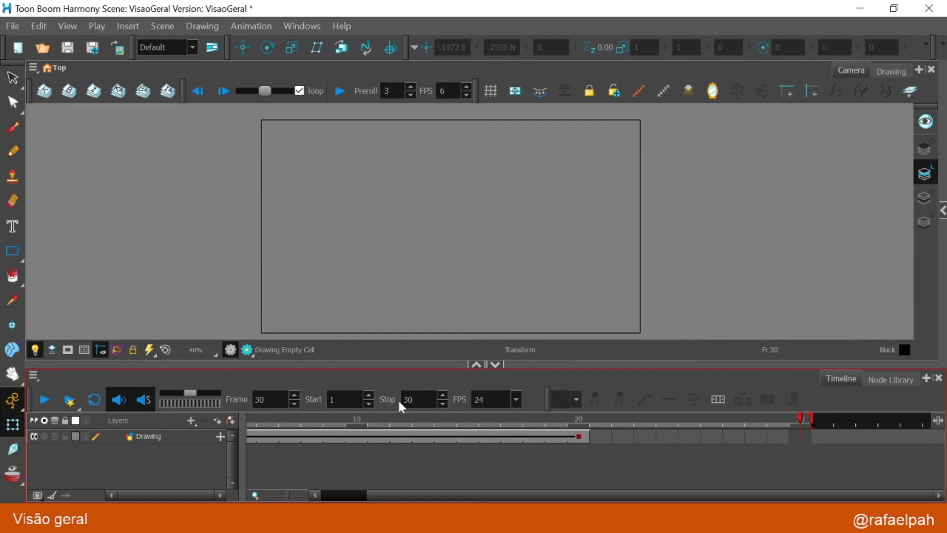
# Set the playback range to start at frame 10 and stop at frame 20, and play that range.
pyautogui.moveTo(445, 416)
pyautogui.mouseDown()
pyautogui.moveTo(262, 442)
pyautogui.moveTo(204, 462)
pyautogui.mouseUp()
pyautogui.moveTo(268, 466); pyautogui.dragTo(469, 460)
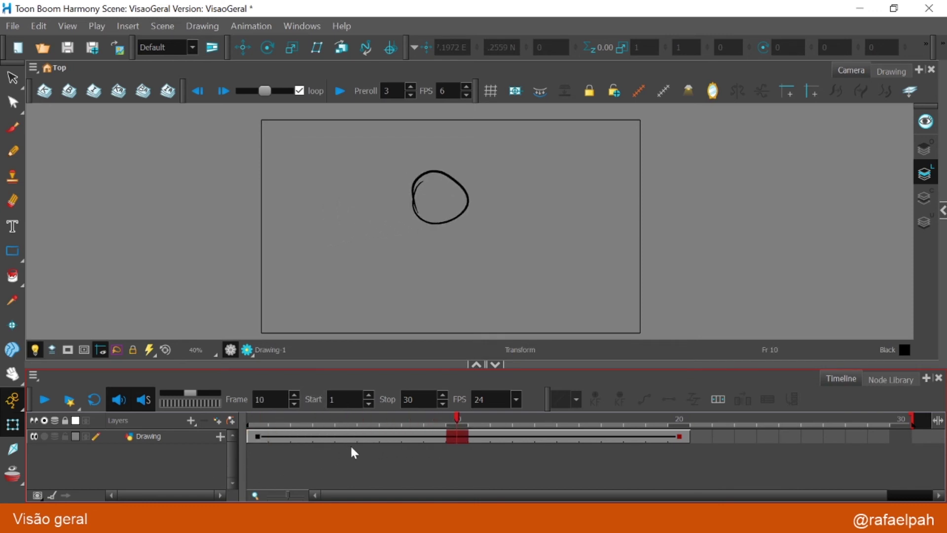
pyautogui.moveTo(314, 403); pyautogui.dragTo(310, 432)
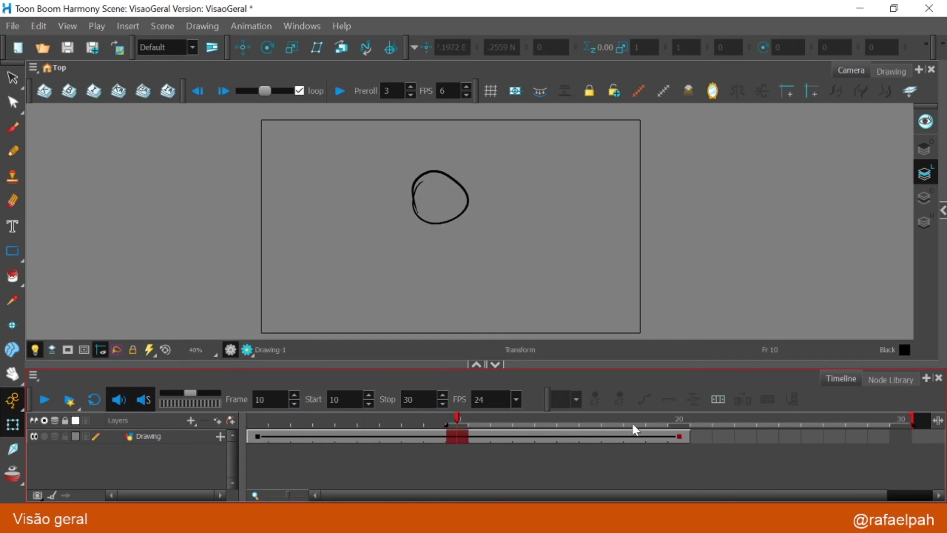
pyautogui.click(677, 423)
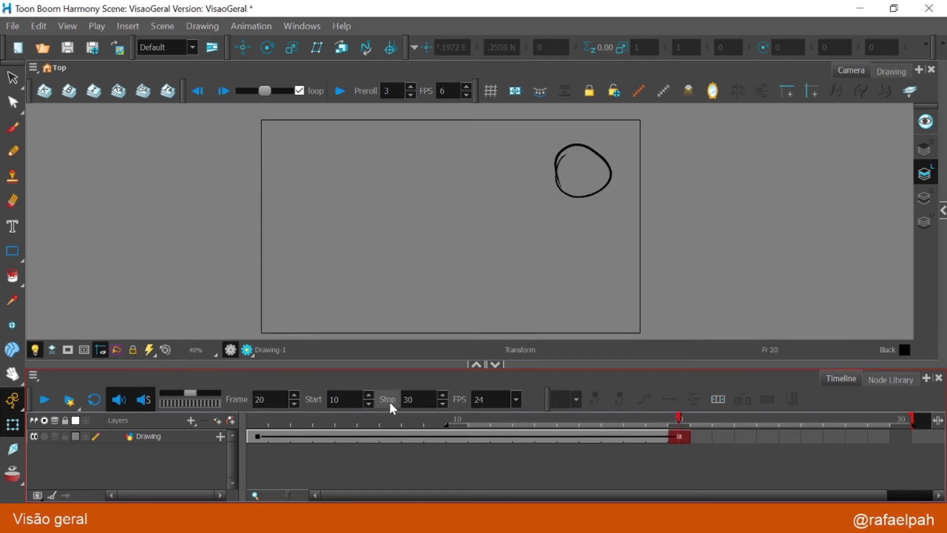
pyautogui.moveTo(387, 399); pyautogui.dragTo(386, 410)
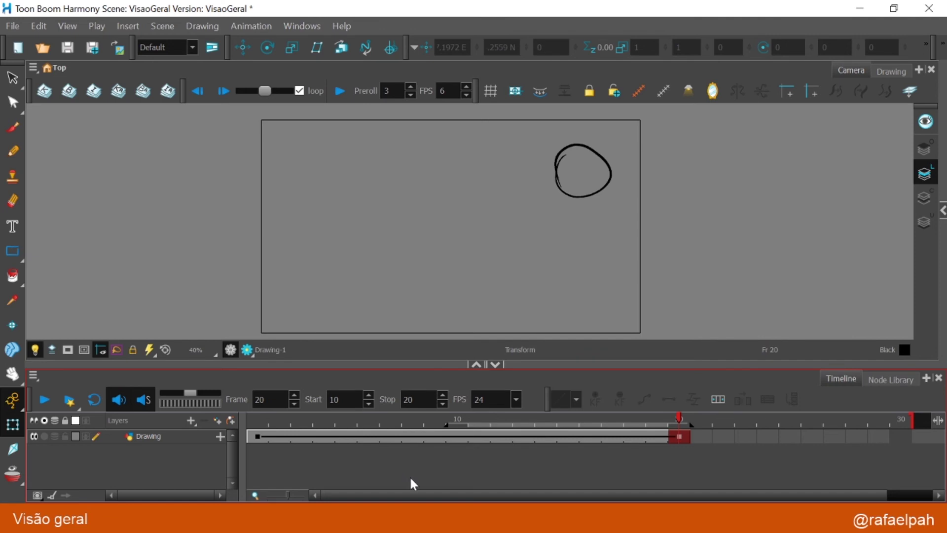
pyautogui.click(458, 421)
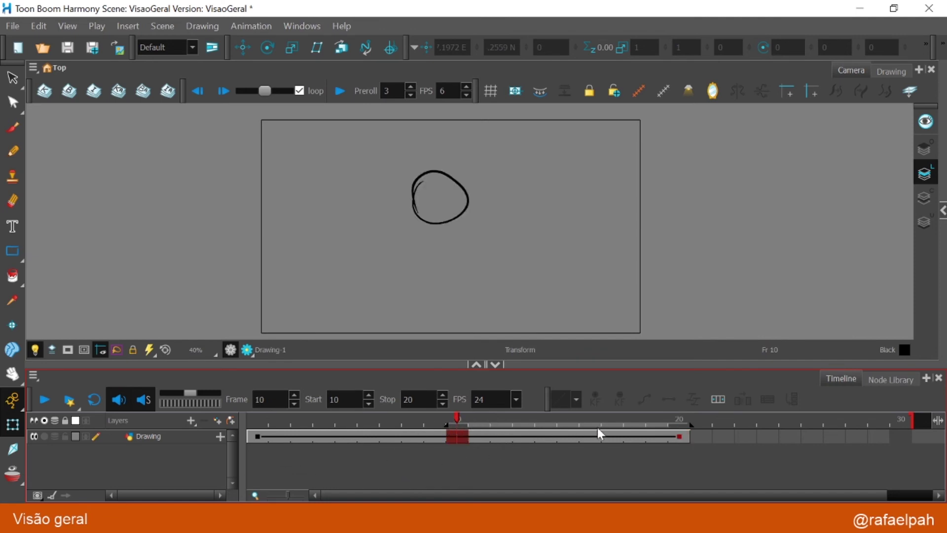
pyautogui.click(42, 402)
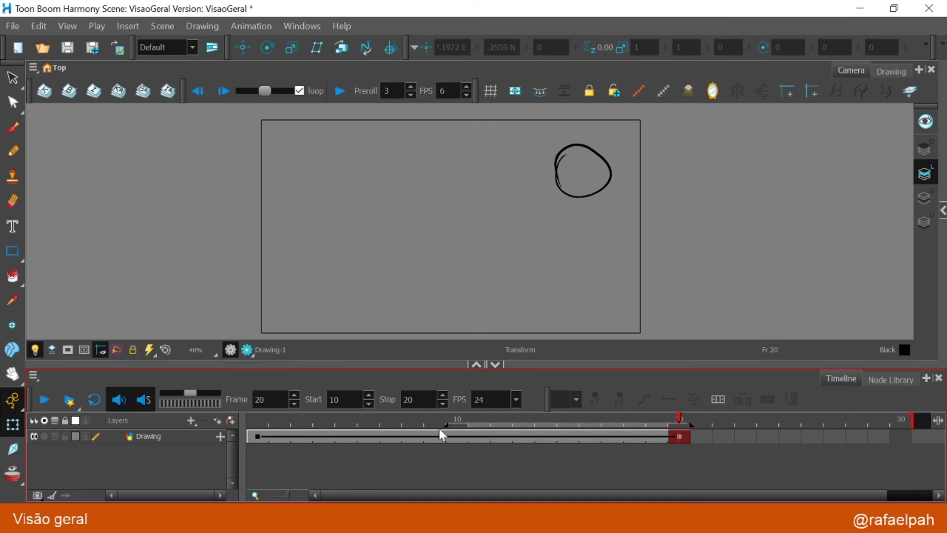
# Move the playback start to frame 1, and set the playback frame rate to 12 FPS.
pyautogui.moveTo(447, 424); pyautogui.dragTo(299, 422)
pyautogui.moveTo(396, 428); pyautogui.dragTo(242, 427)
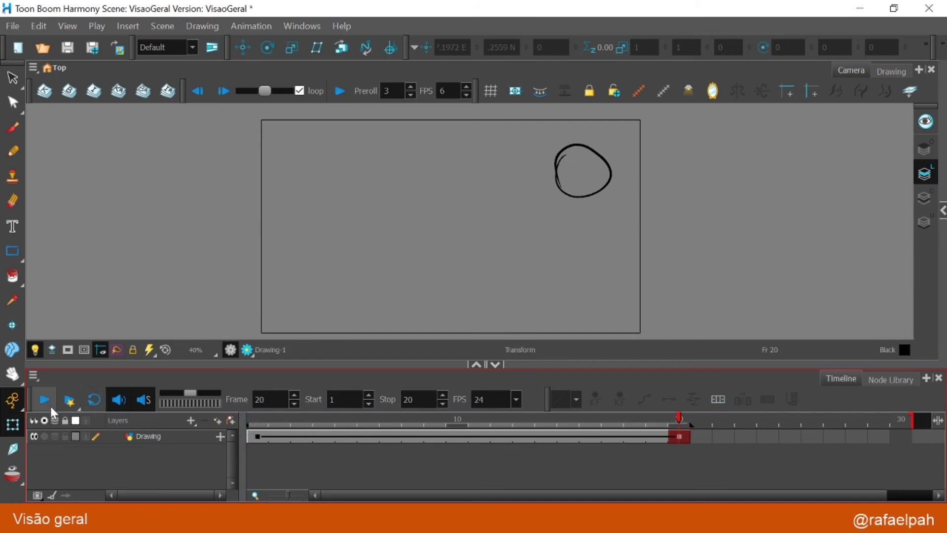
pyautogui.click(49, 404)
pyautogui.click(516, 398)
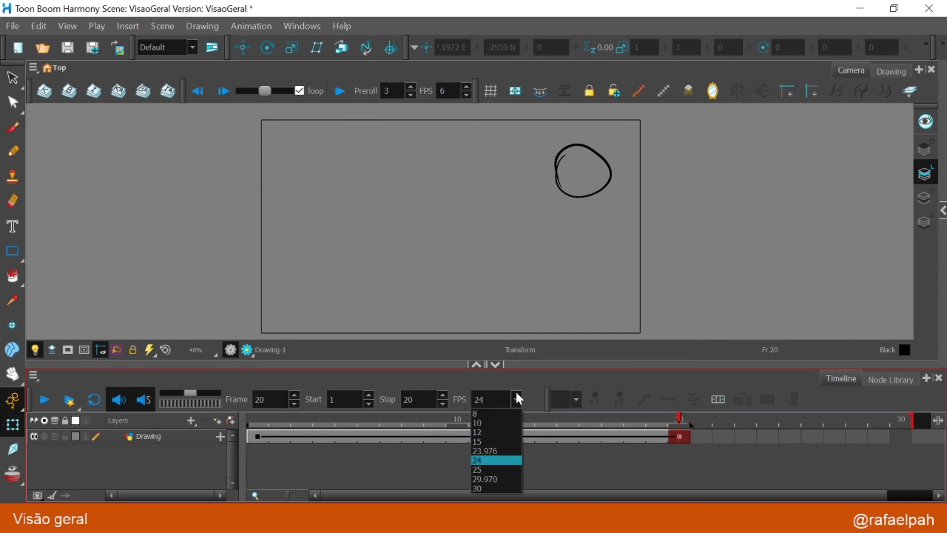
pyautogui.click(496, 432)
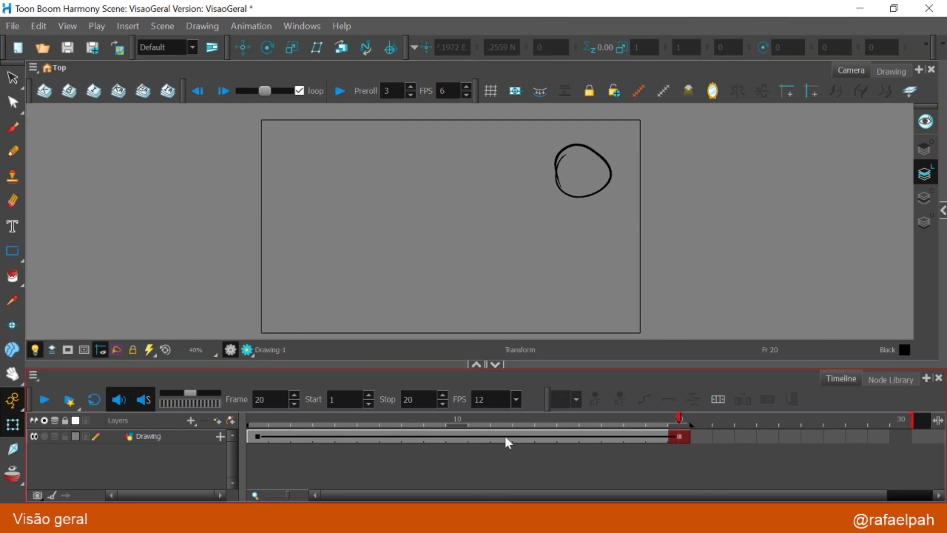
# Change the Drawing layer's timeline colour to bright green (Red 0, Green 255, Blue 0).
pyautogui.click(257, 436)
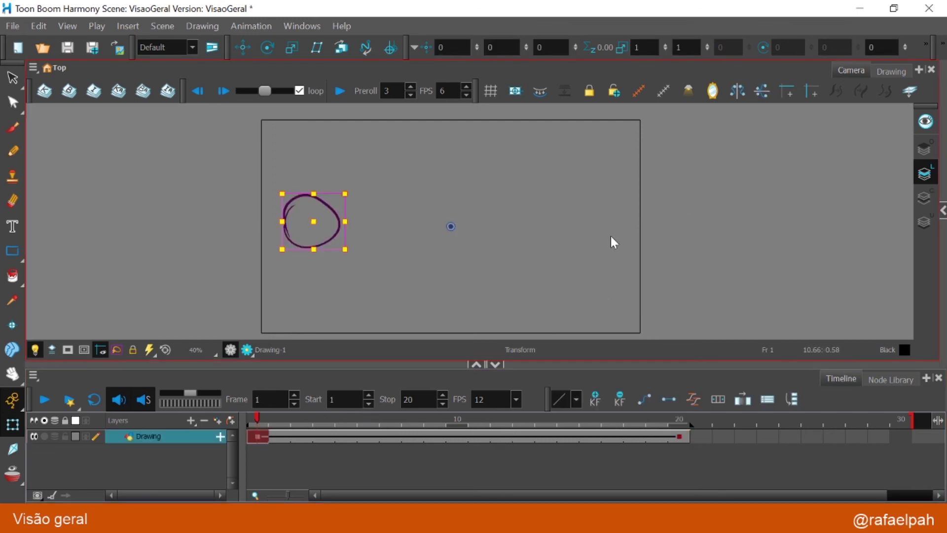
pyautogui.click(75, 436)
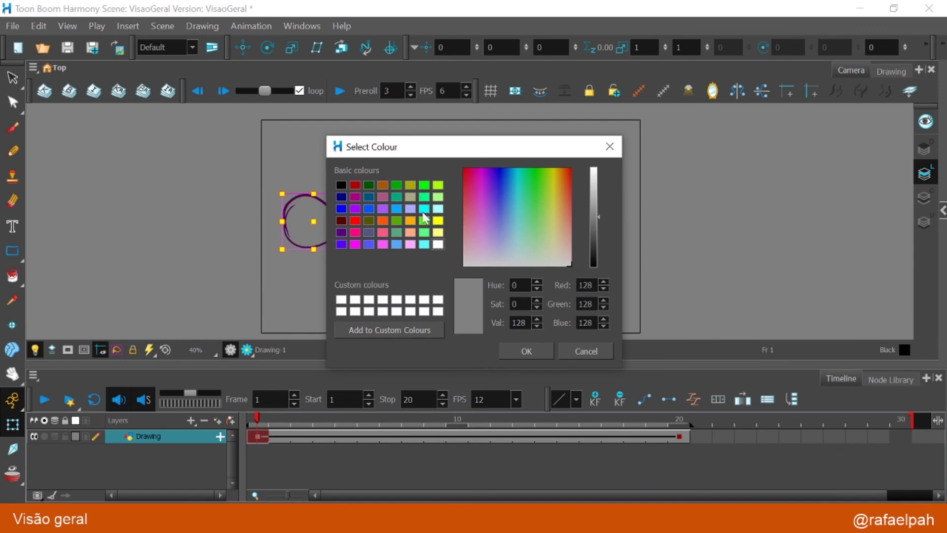
pyautogui.click(424, 185)
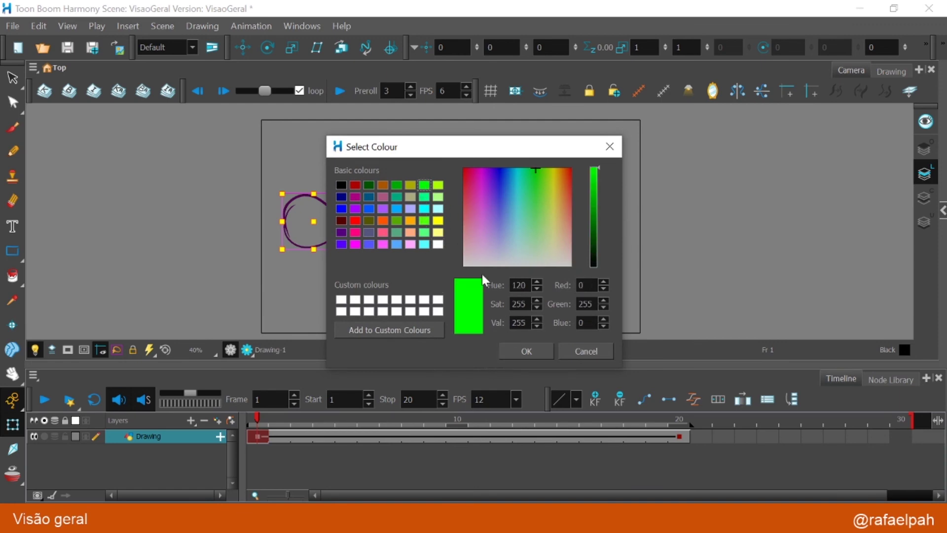
pyautogui.click(526, 351)
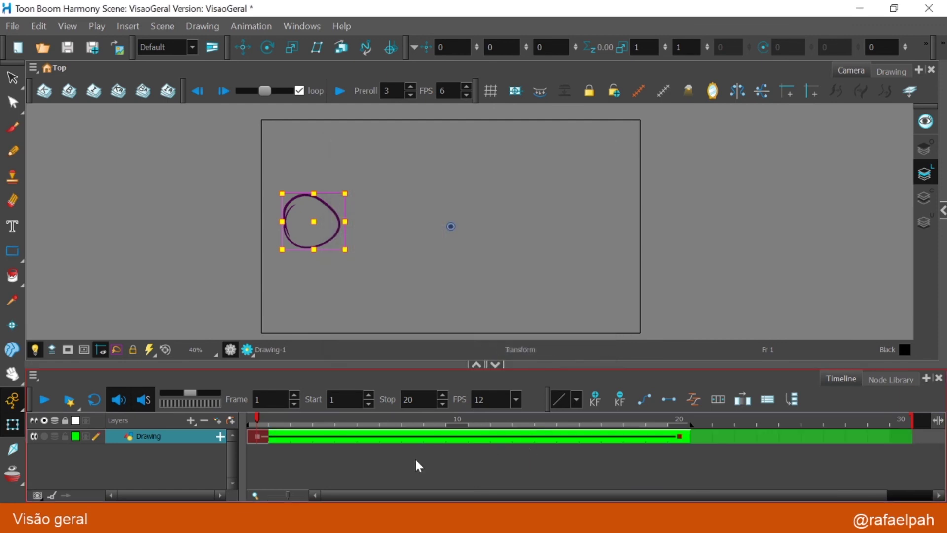
pyautogui.click(383, 452)
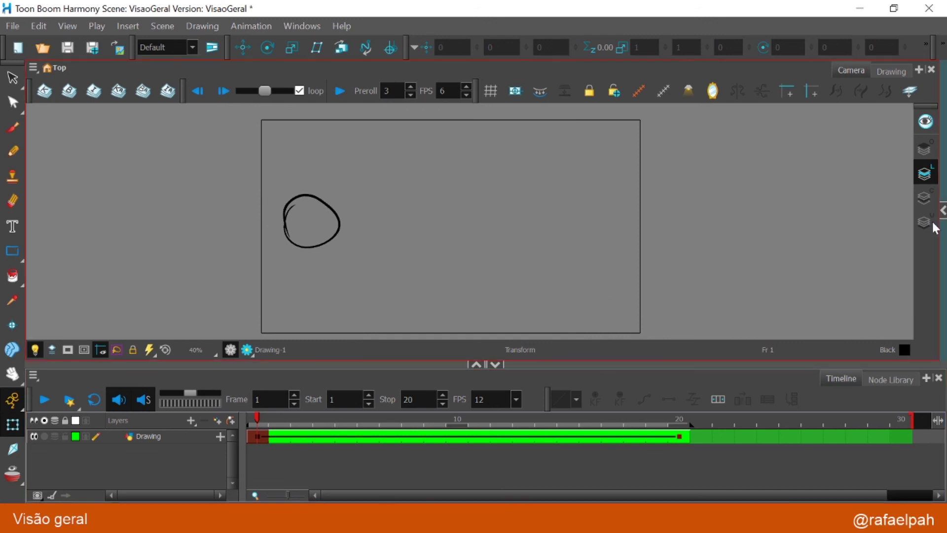
# Expand the collapsed side workspace to show the Node View, and select and deselect the Drawing, Composite, Write and Display nodes.
pyautogui.click(942, 210)
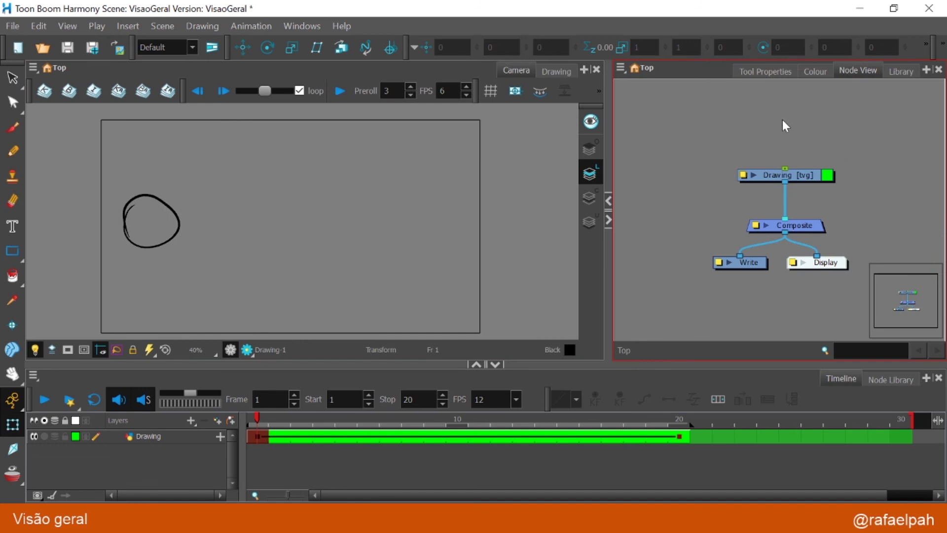
pyautogui.moveTo(700, 288)
pyautogui.mouseDown()
pyautogui.moveTo(790, 162)
pyautogui.moveTo(715, 208)
pyautogui.moveTo(643, 269)
pyautogui.moveTo(747, 239)
pyautogui.mouseUp()
pyautogui.moveTo(895, 307); pyautogui.dragTo(883, 320)
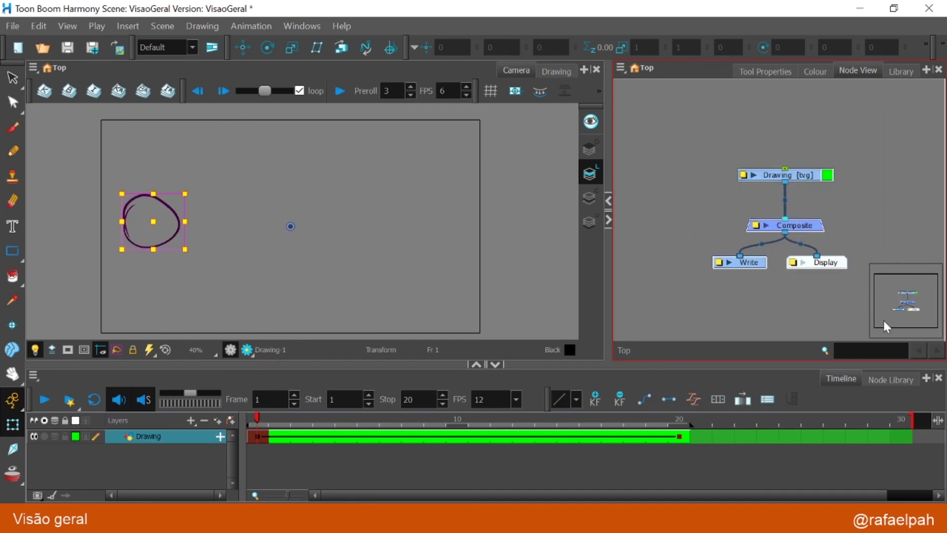
pyautogui.click(661, 299)
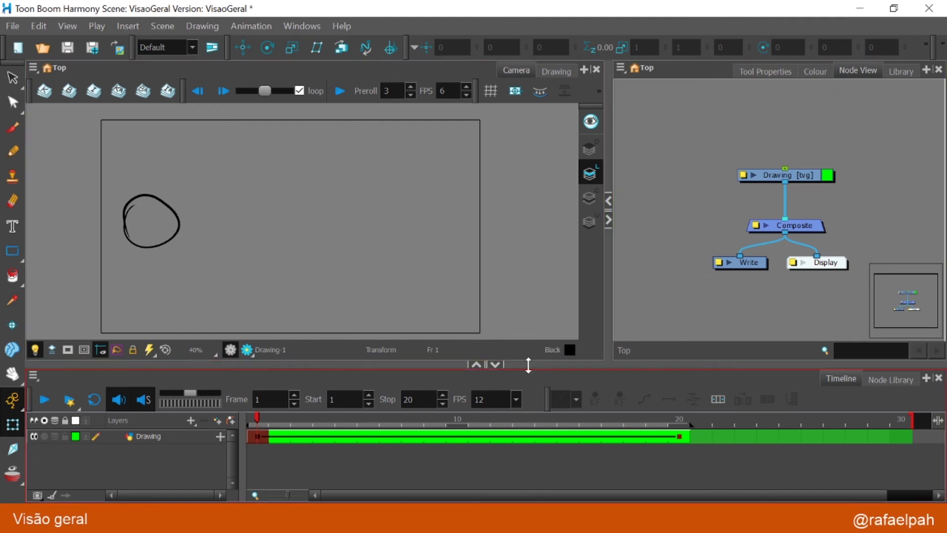